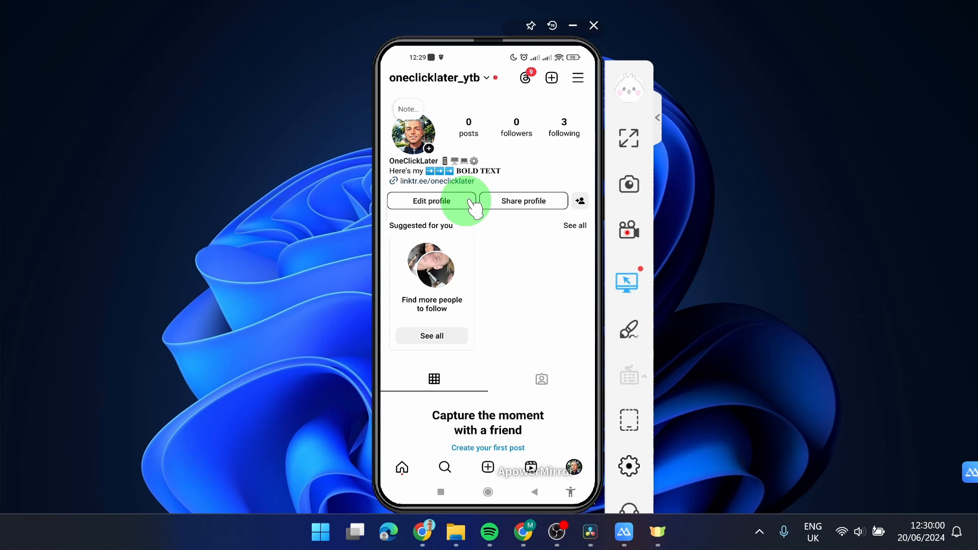
# Open Edit profile and bring up the Bio field in the editor
pyautogui.click(431, 201)
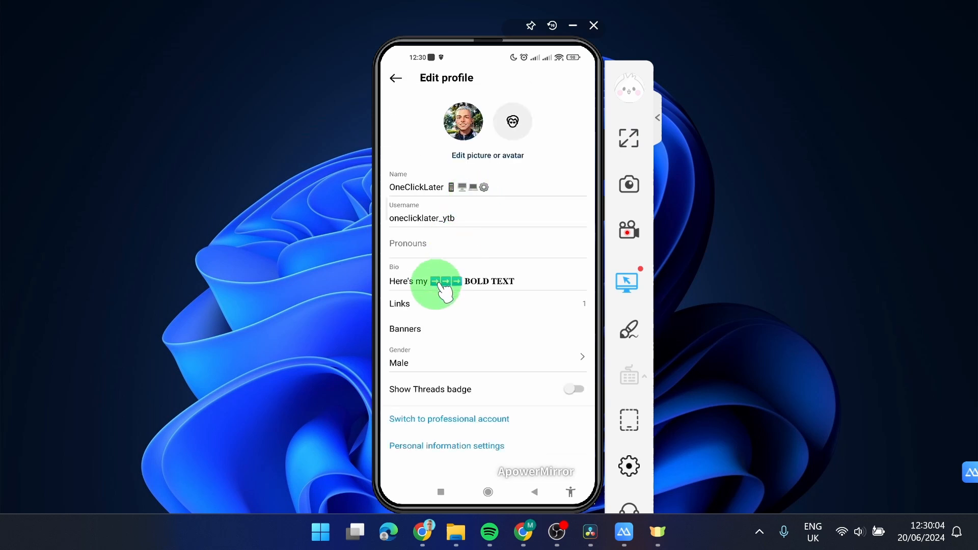
pyautogui.click(442, 285)
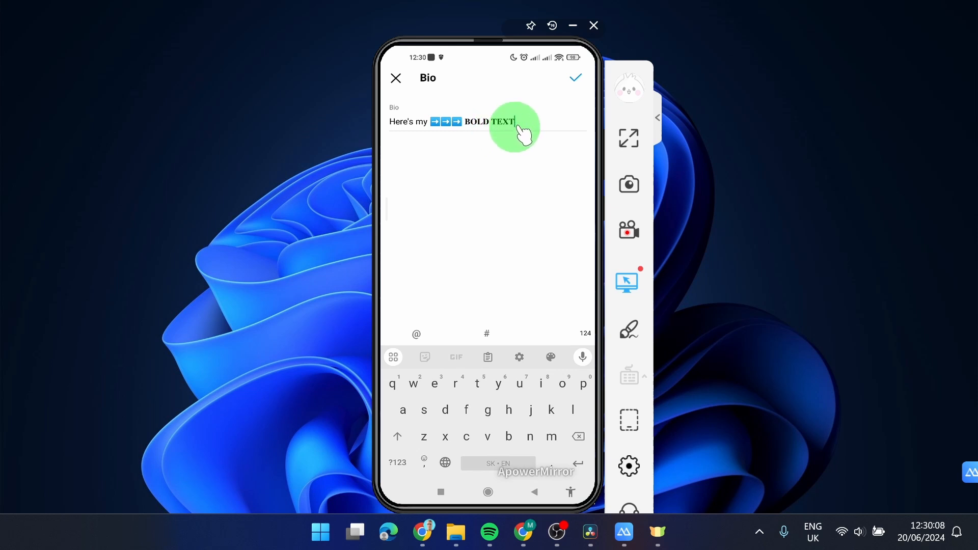
# Replace the bio with 'hello youtube', select it all and cut it to the clipboard
pyautogui.press('BackSpace')
pyautogui.press('BackSpace')
pyautogui.press('BackSpace')
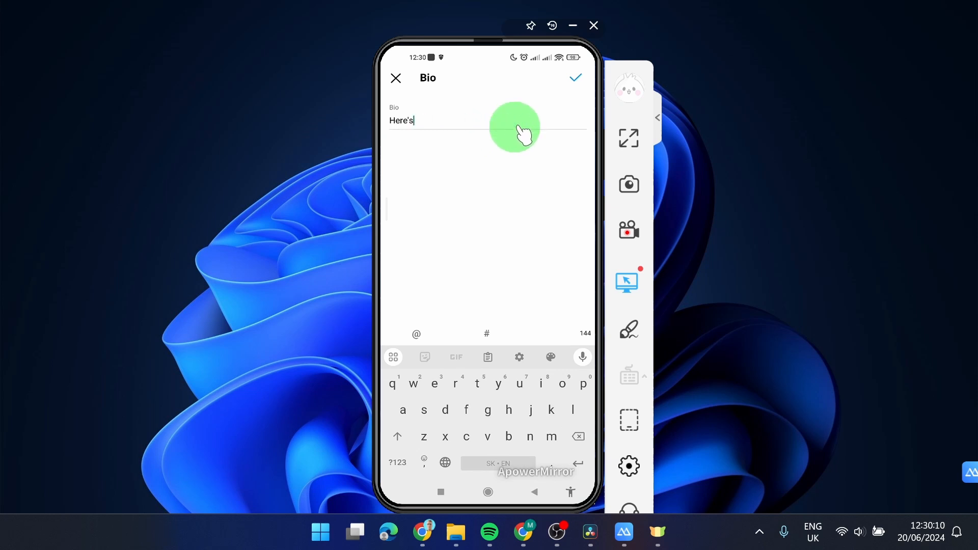
pyautogui.write('hello')
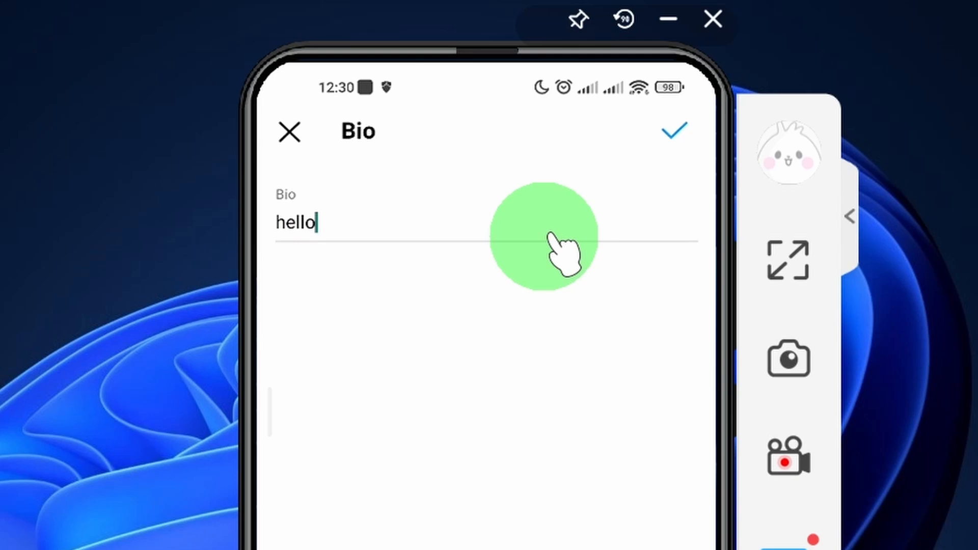
pyautogui.write(' youtube')
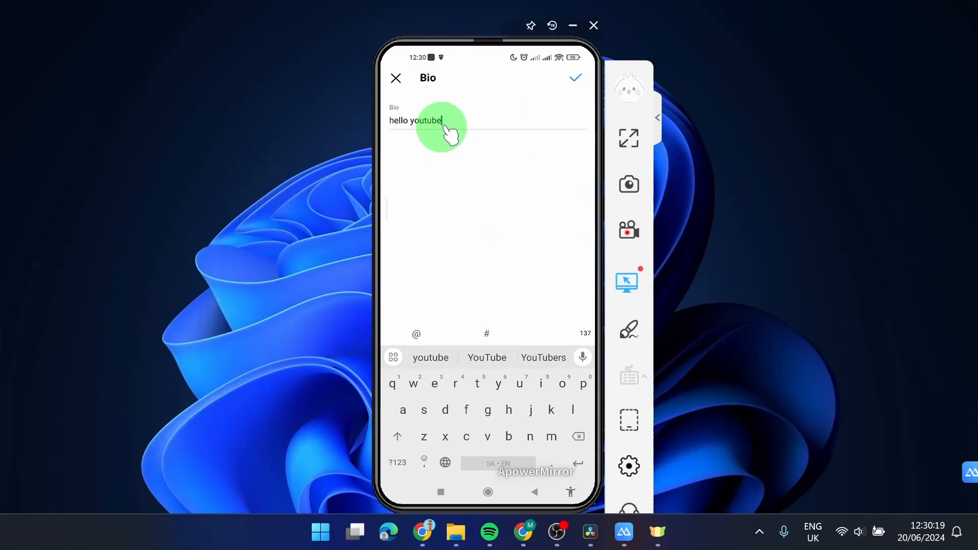
pyautogui.doubleClick(428, 120)
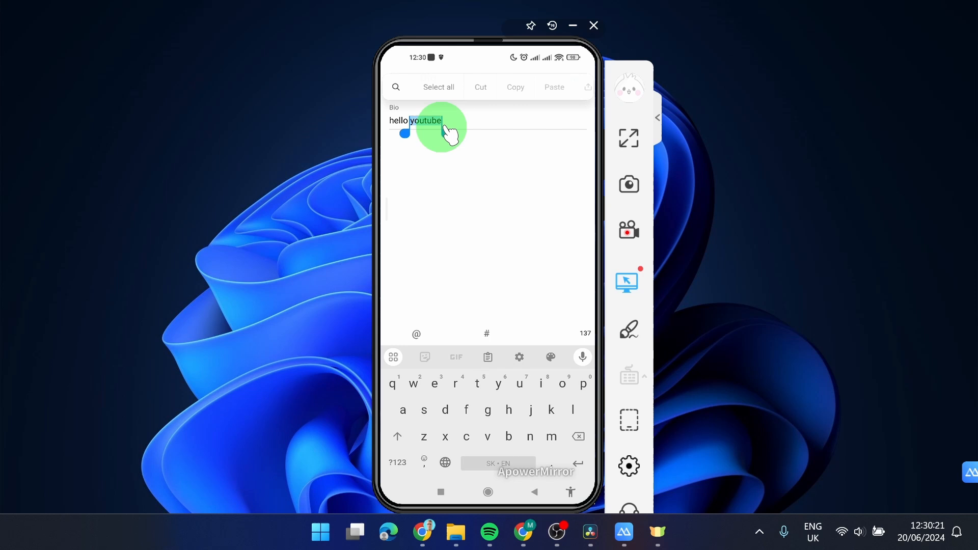
pyautogui.click(439, 87)
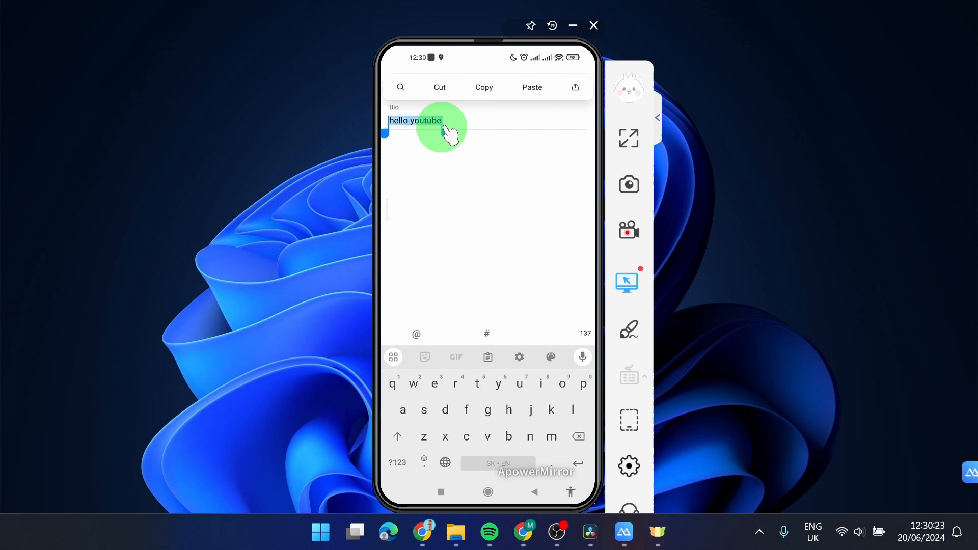
pyautogui.hotkey('ctrl', 'x')
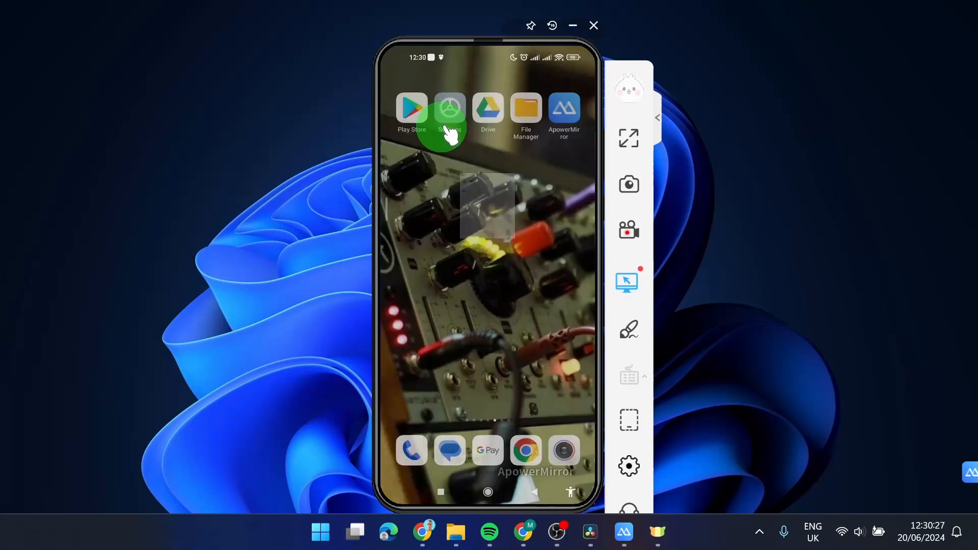
# Run a Google search in Chrome for 'bold text generator'
pyautogui.click(528, 460)
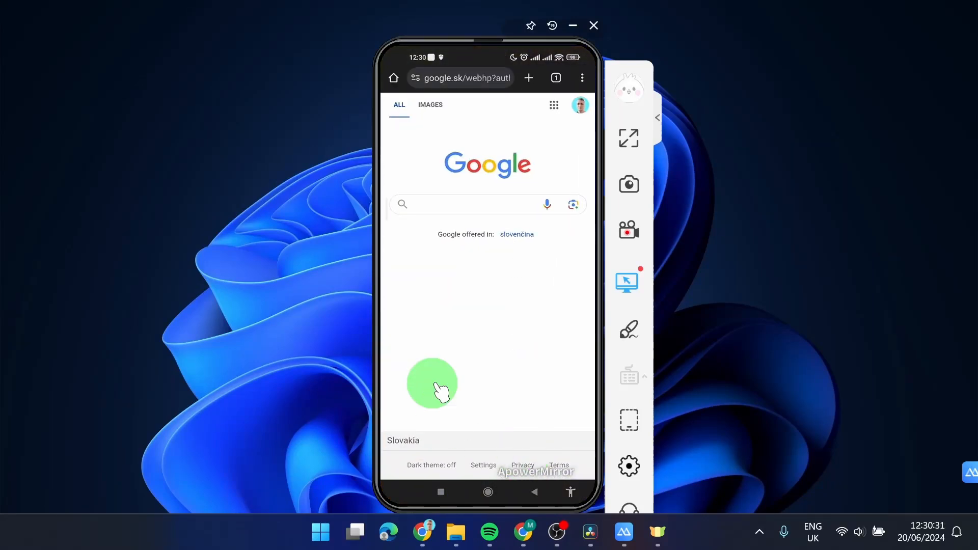
pyautogui.click(453, 208)
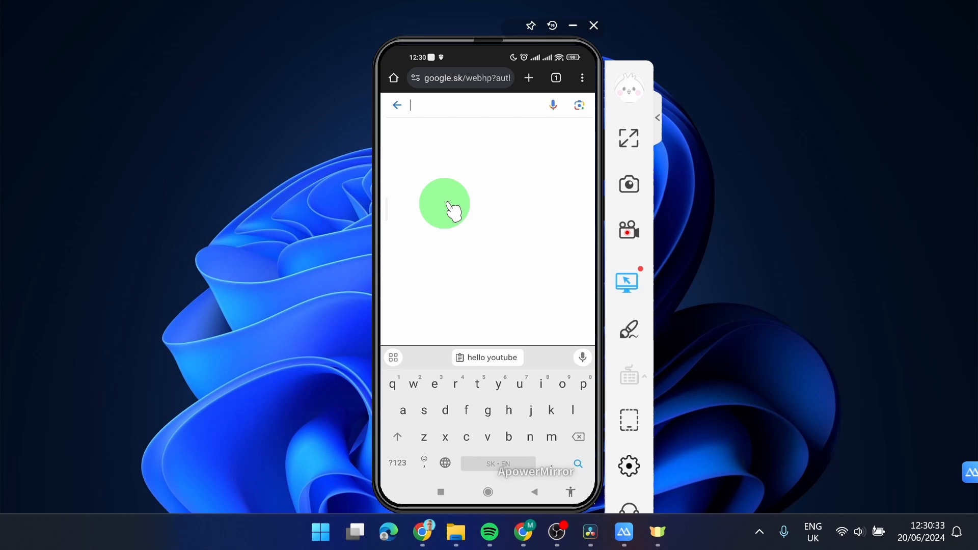
pyautogui.write('bol')
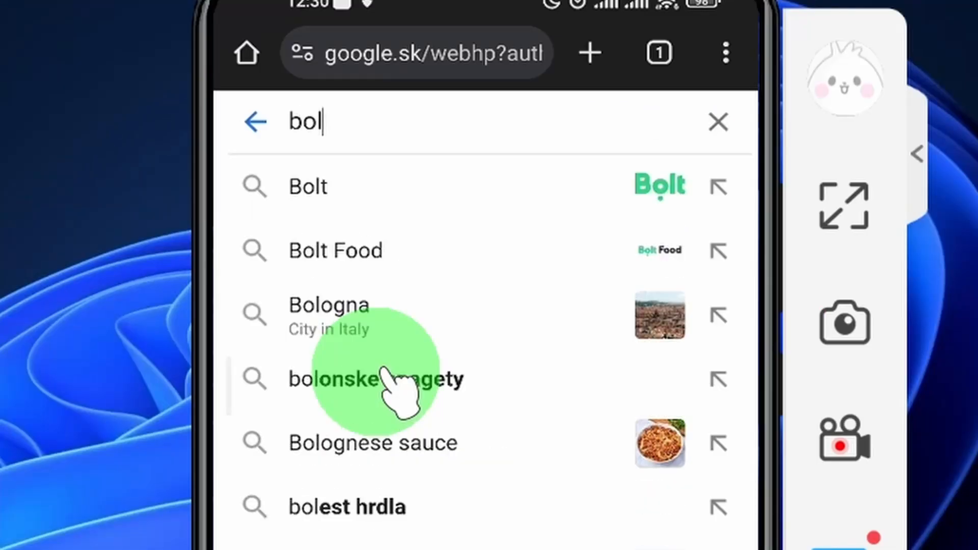
pyautogui.write('d tex')
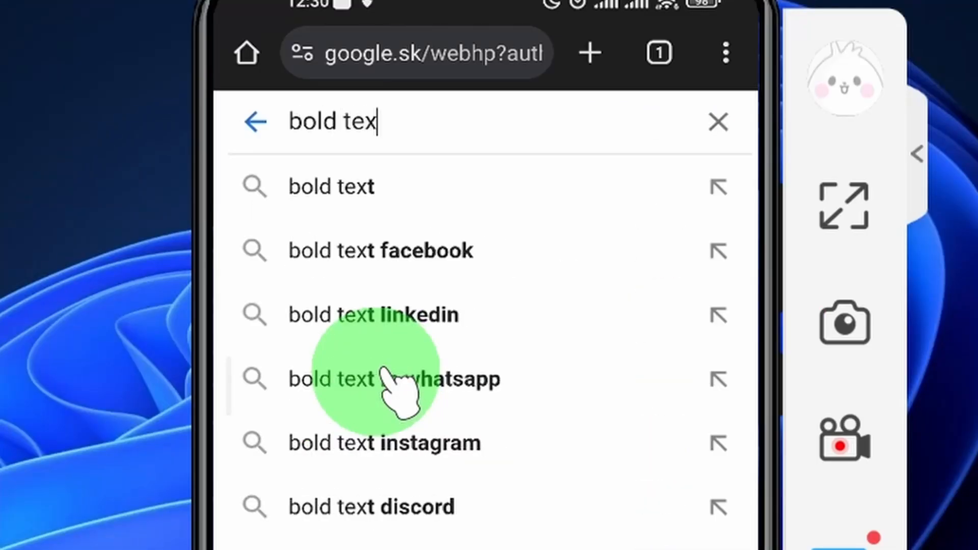
pyautogui.write('t generator')
pyautogui.press('Return')
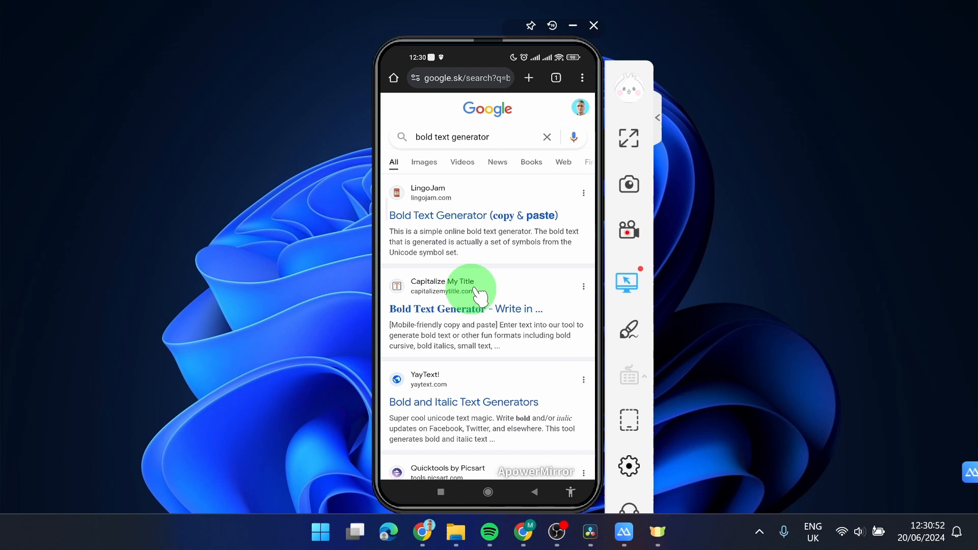
# Open LingoJam, decline the consent prompt and paste 'hello youtube' into the normal text box
pyautogui.click(464, 233)
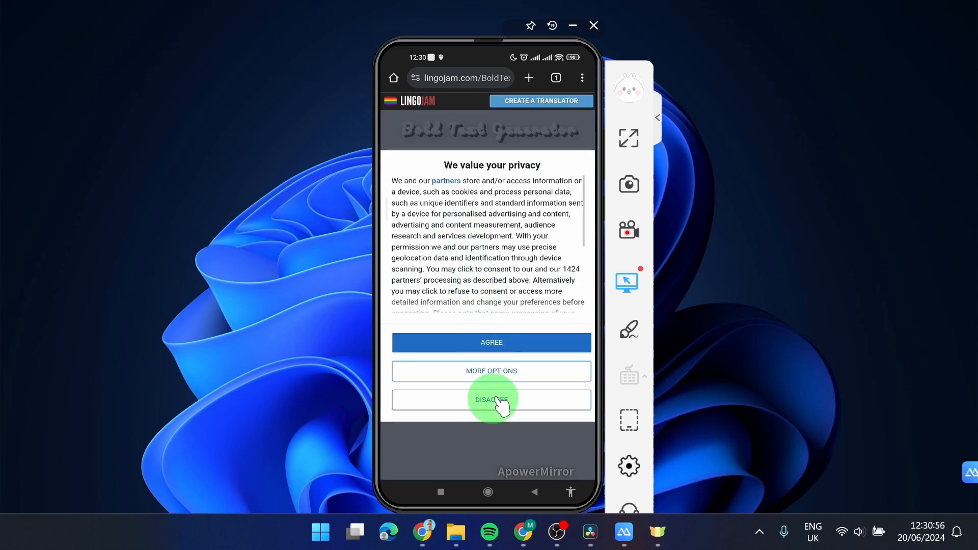
pyautogui.click(501, 400)
pyautogui.click(462, 168)
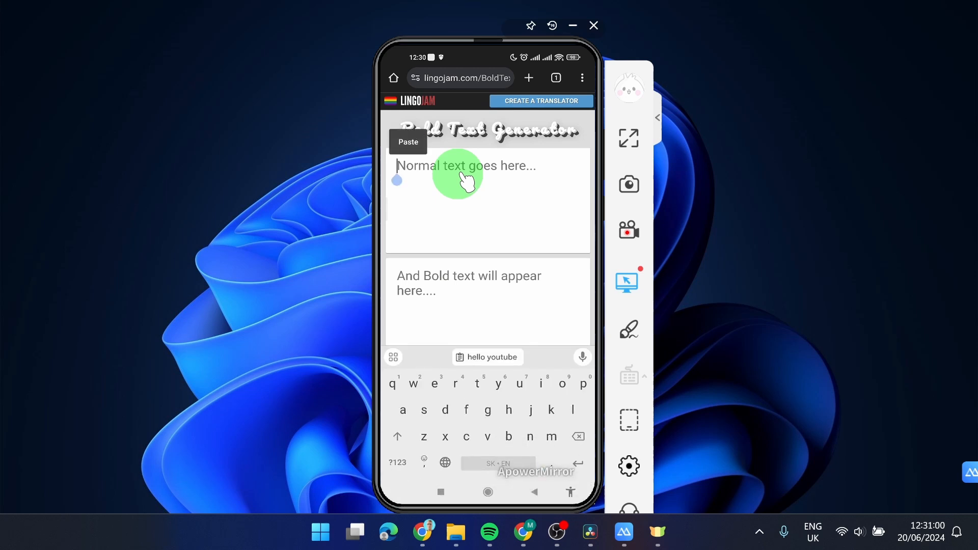
pyautogui.hotkey('ctrl', 'v')
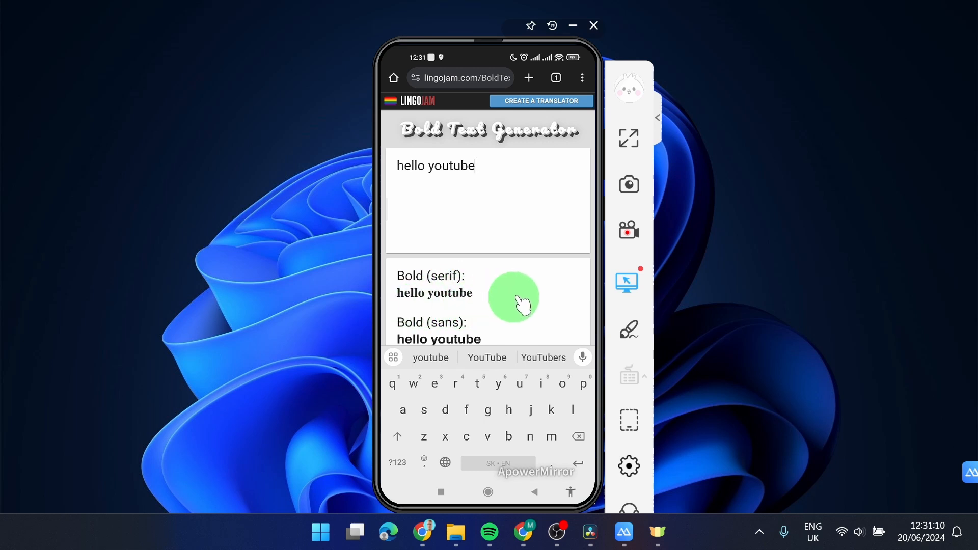
pyautogui.scroll(-1, 484, 309)
pyautogui.scroll(-1, 480, 314)
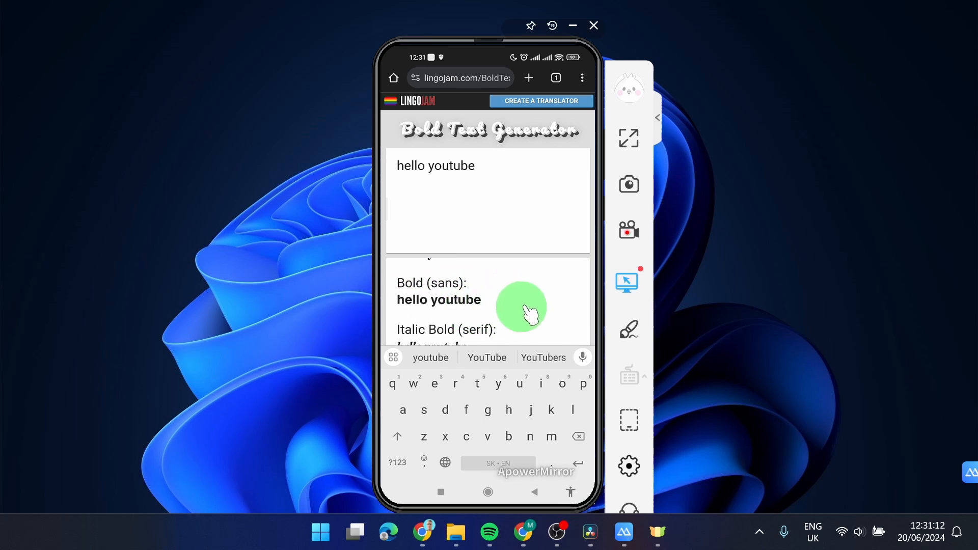
# Copy the bold sans-serif output and paste it into the Instagram bio, returning to Chrome
pyautogui.doubleClick(456, 300)
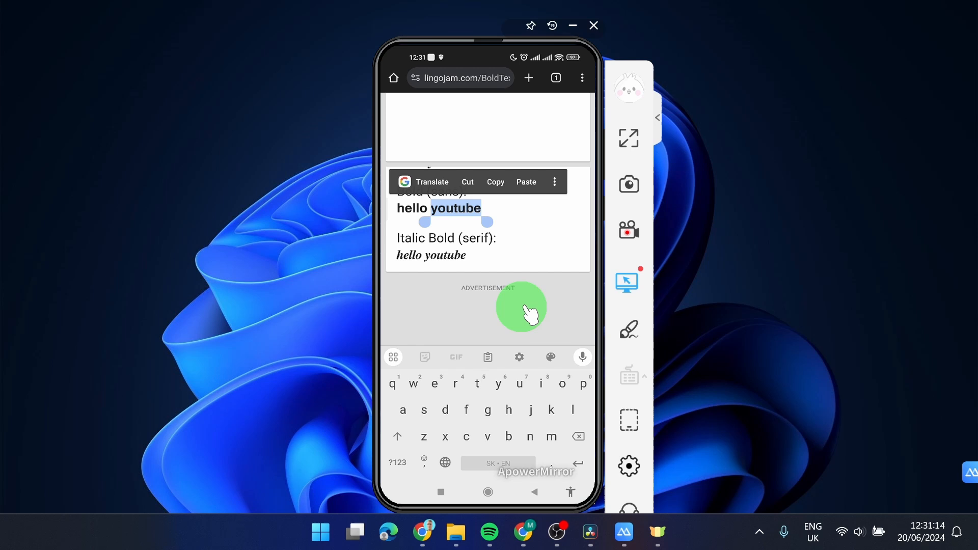
pyautogui.click(529, 313)
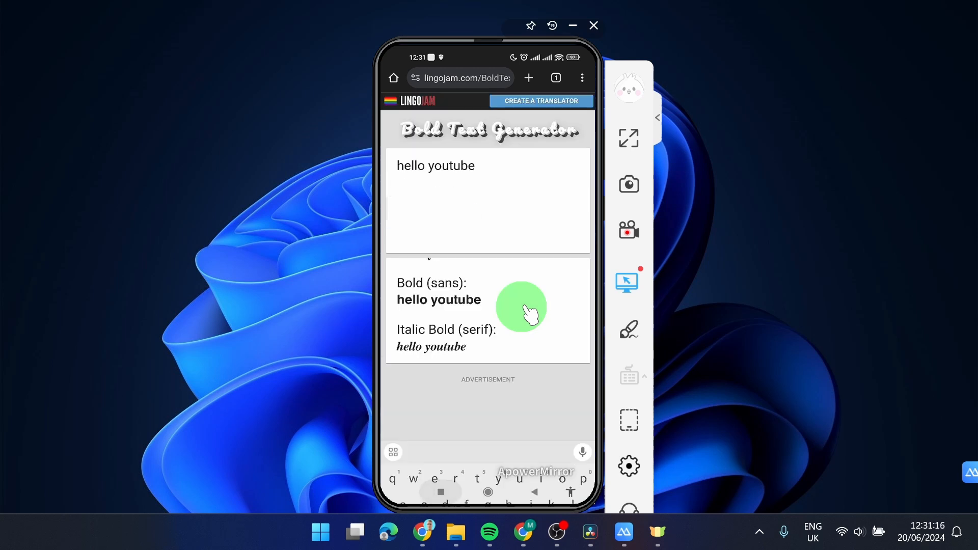
pyautogui.click(530, 313)
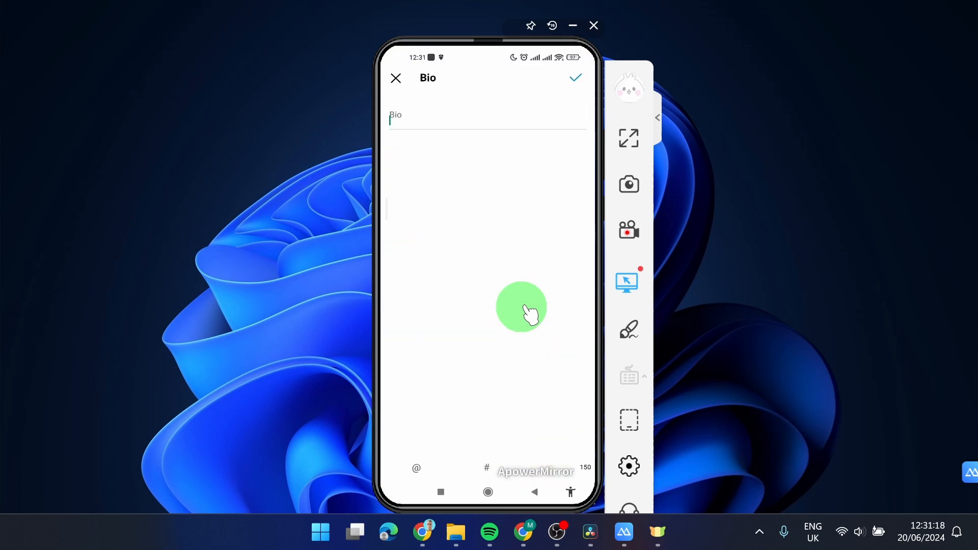
pyautogui.hotkey('ctrl', 'v')
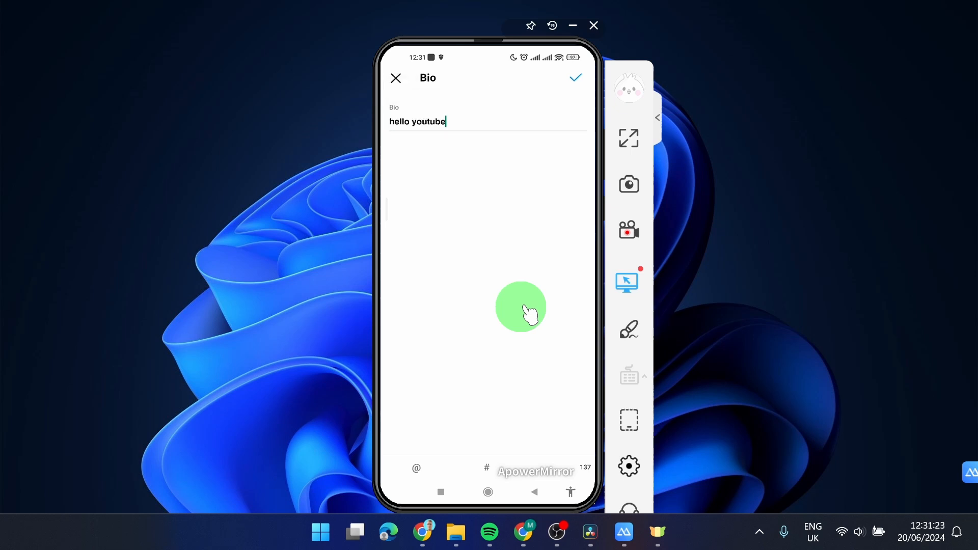
pyautogui.hotkey('alt', 'Tab')
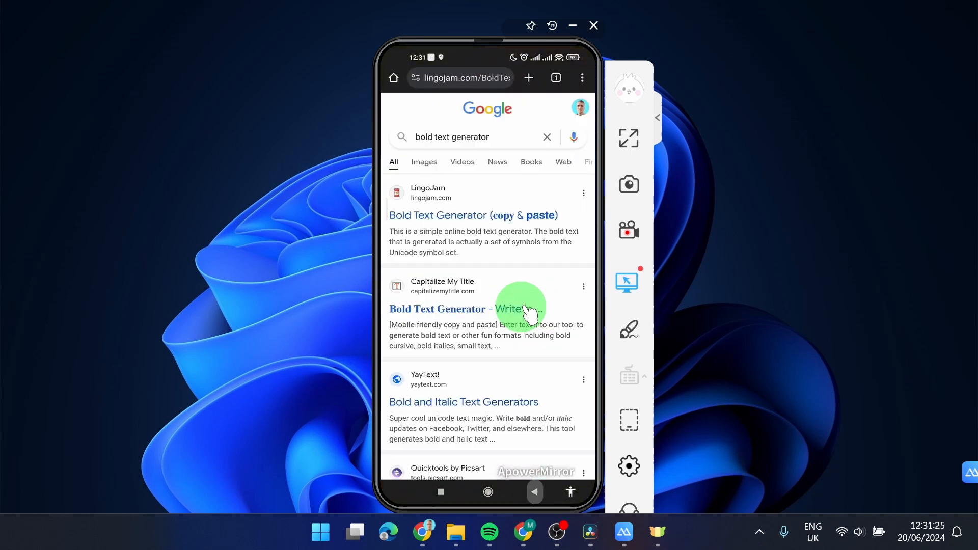
# Open the Capitalize My Title bold text generator from the search results
pyautogui.click(529, 310)
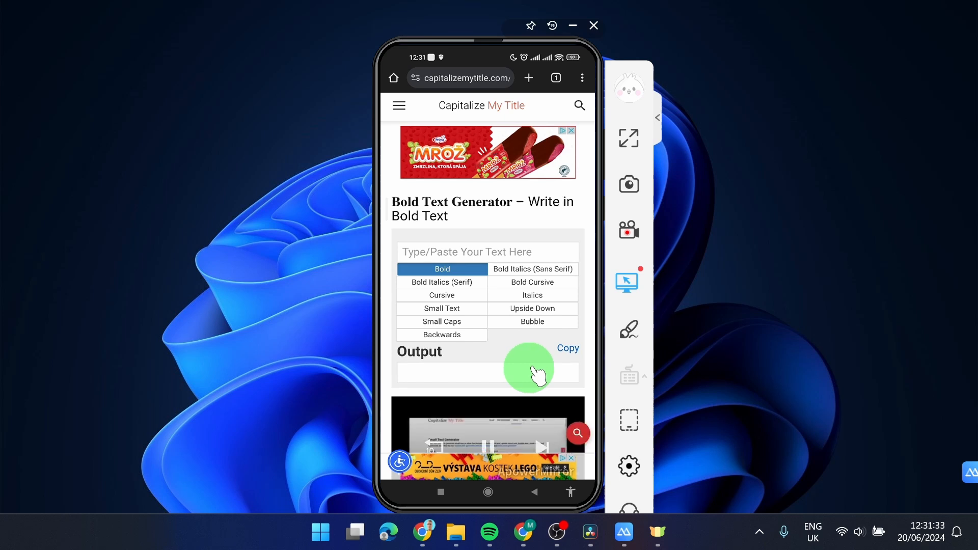